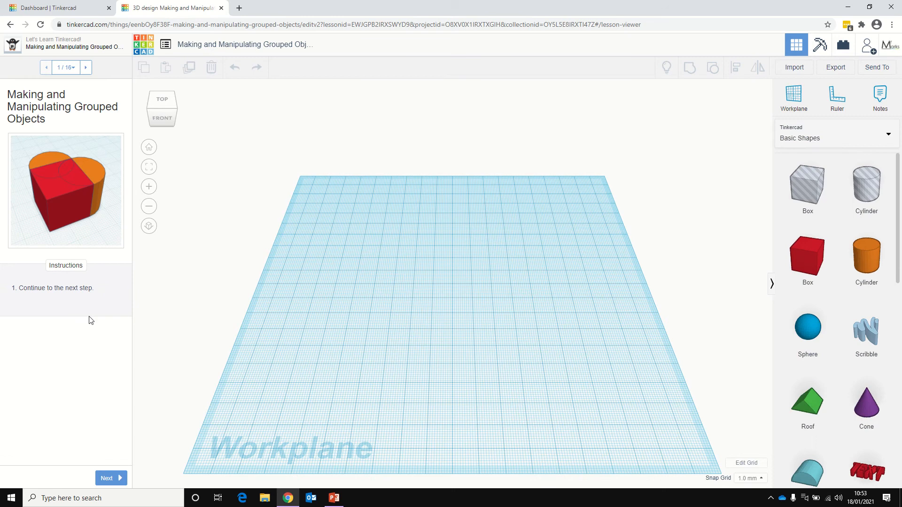
Advance to the lesson's Creating a Compound Shape page, place a box and two cylinders within the heart hints, and continue to the next page.
{"action": "left_click", "coordinate": [108, 479]}
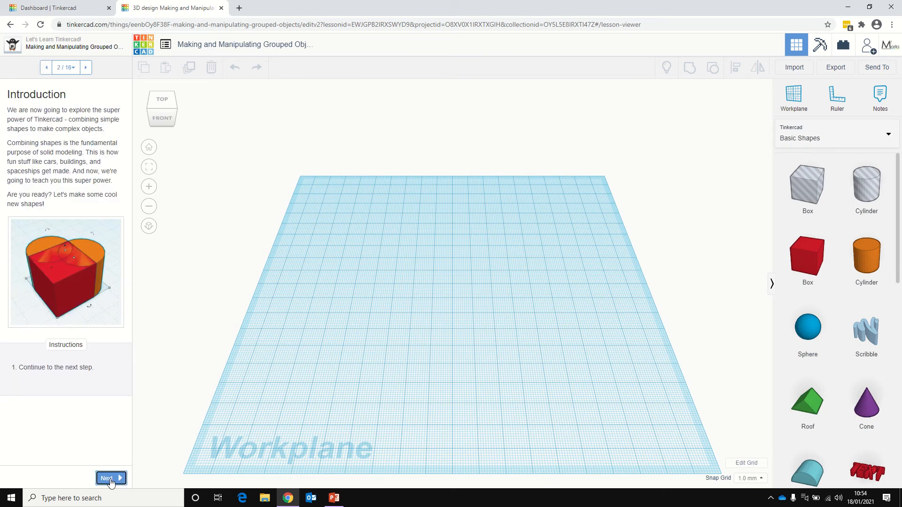
{"action": "left_click", "coordinate": [109, 479]}
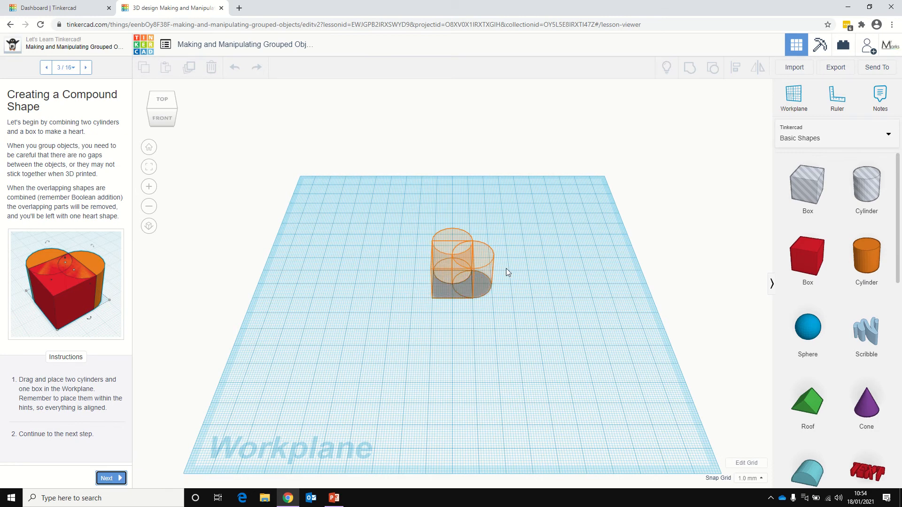
{"action": "scroll", "coordinate": [459, 261], "scroll_direction": "up", "scroll_amount": 3}
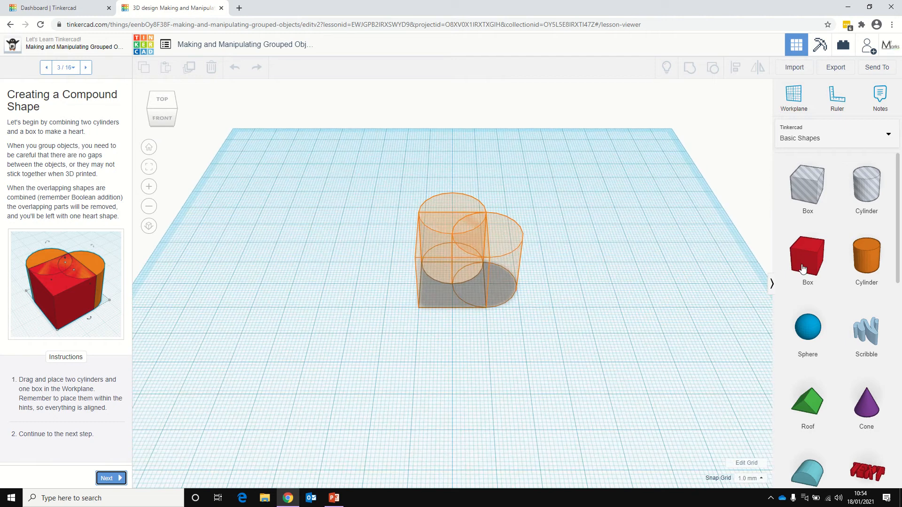
{"action": "left_click_drag", "start_coordinate": [802, 269], "coordinate": [452, 283]}
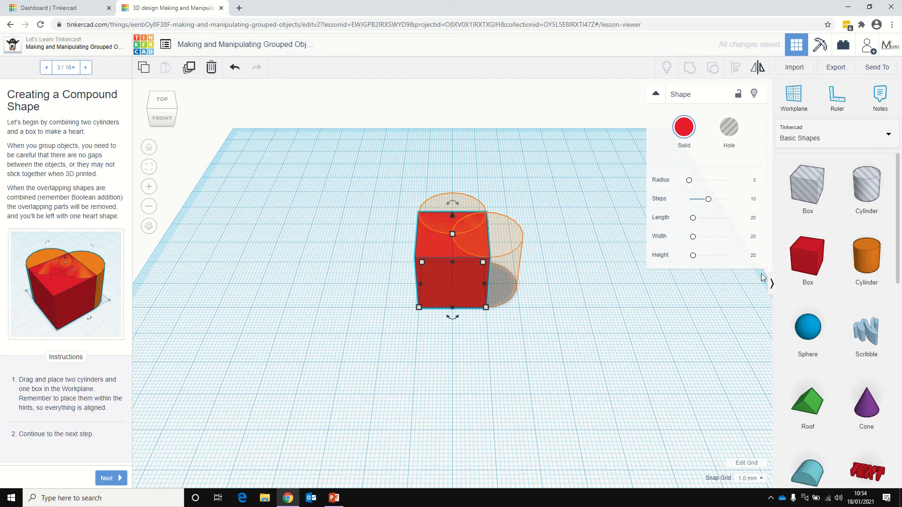
{"action": "left_click", "coordinate": [712, 298]}
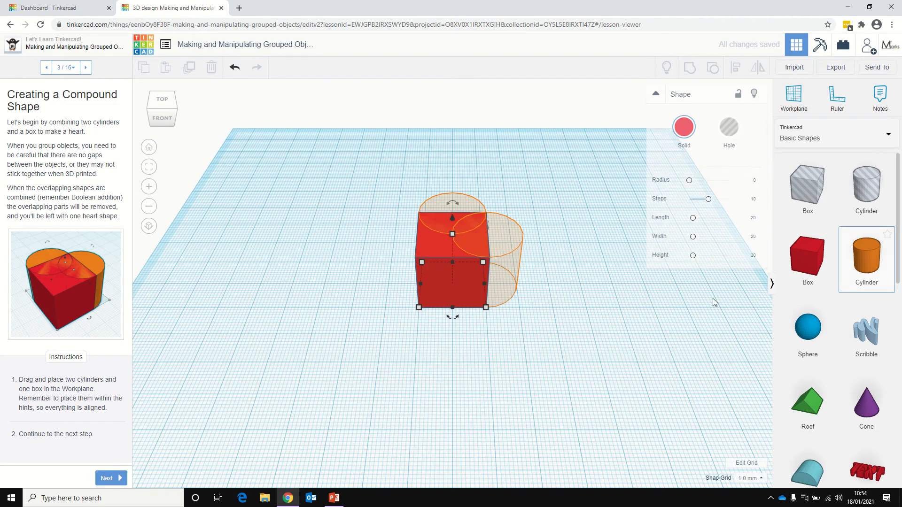
{"action": "left_click", "coordinate": [452, 262]}
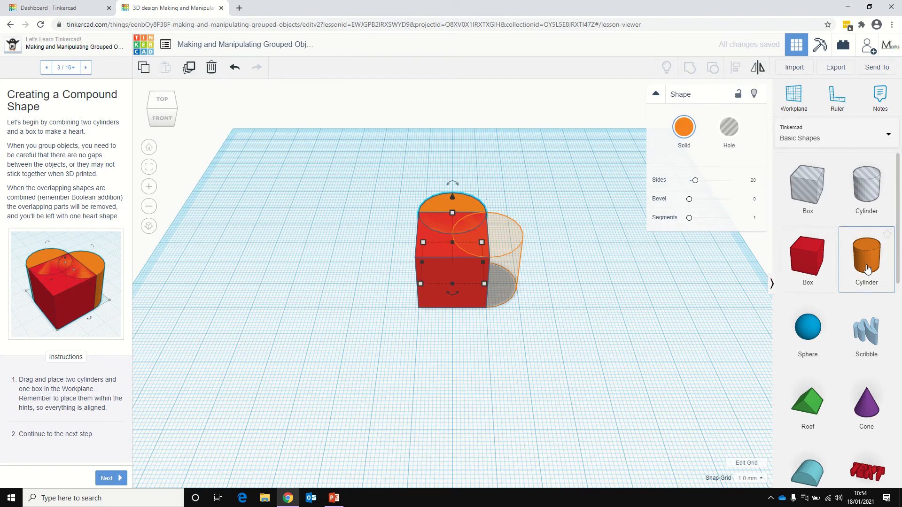
{"action": "left_click_drag", "start_coordinate": [868, 269], "coordinate": [484, 286]}
{"action": "left_click", "coordinate": [123, 478]}
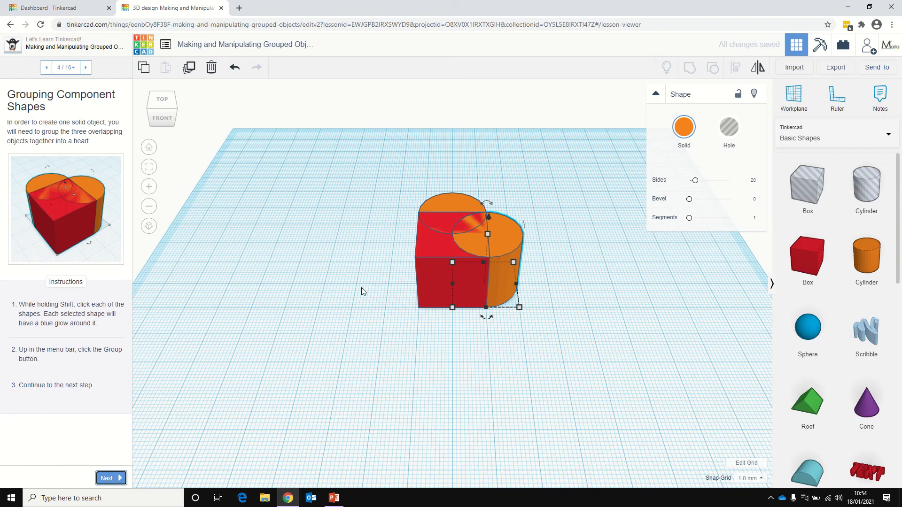
Group the box and both cylinders into a single heart and continue to the Duplicating Shapes lesson page.
{"action": "left_click", "coordinate": [452, 201], "text": "shift"}
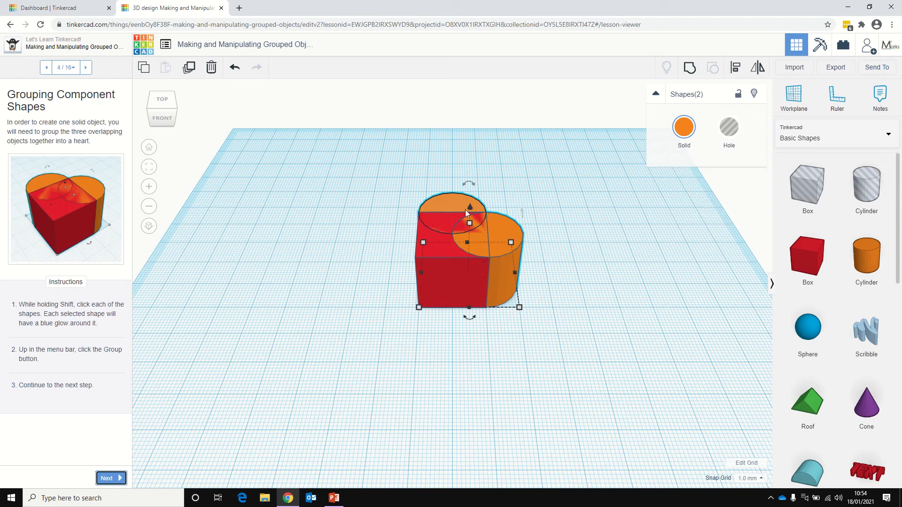
{"action": "left_click", "coordinate": [444, 277], "text": "shift"}
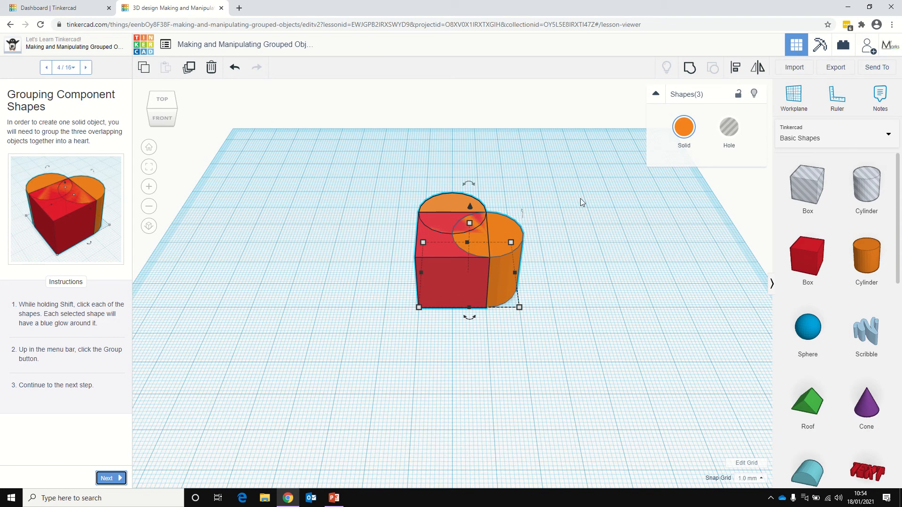
{"action": "left_click", "coordinate": [690, 68]}
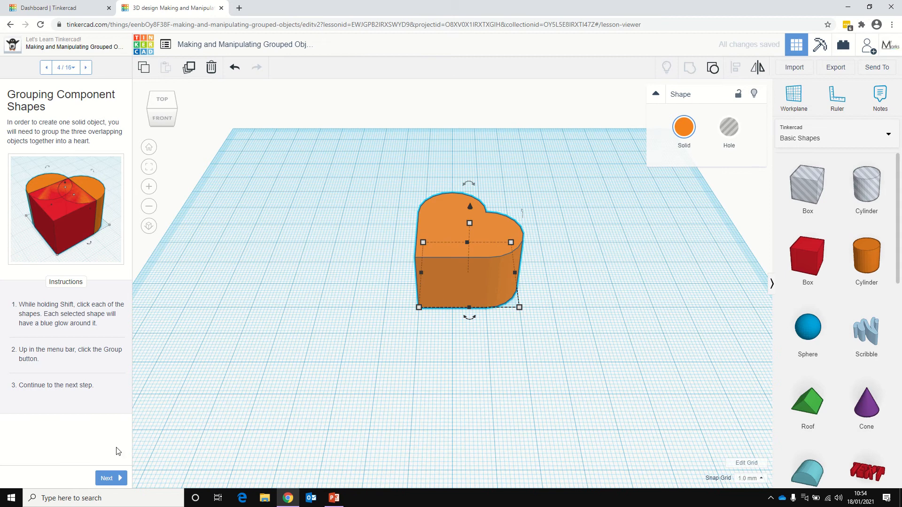
{"action": "left_click", "coordinate": [117, 479]}
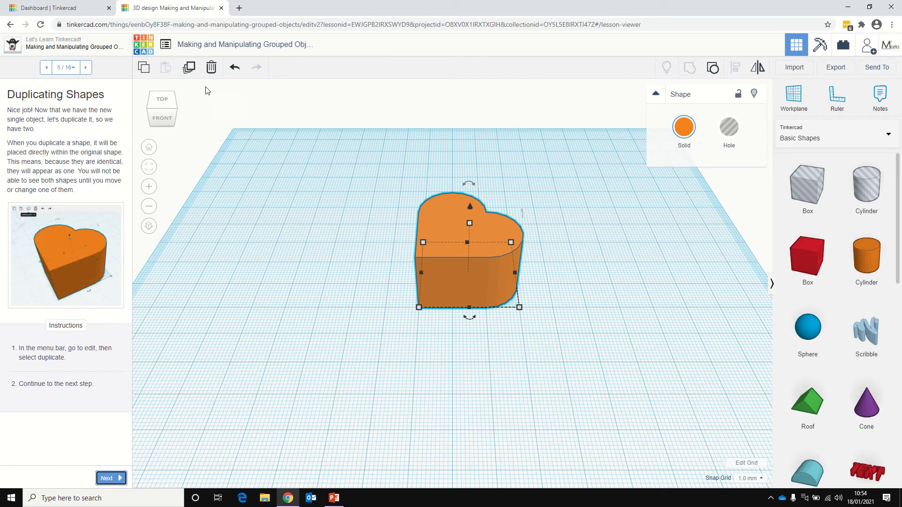
Duplicate the heart, continue to the Scaling the Group lesson page, and stretch the duplicate taller about its centre to match the hint.
{"action": "left_click", "coordinate": [190, 68]}
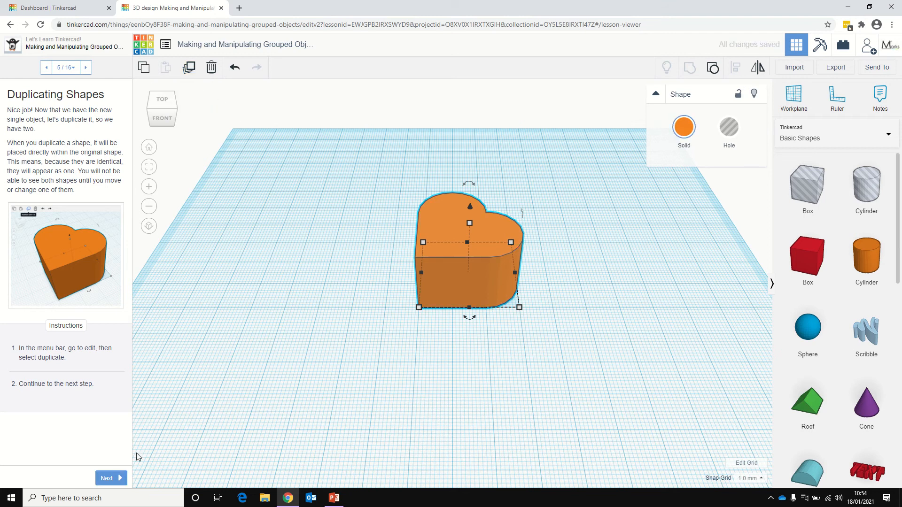
{"action": "left_click", "coordinate": [119, 478]}
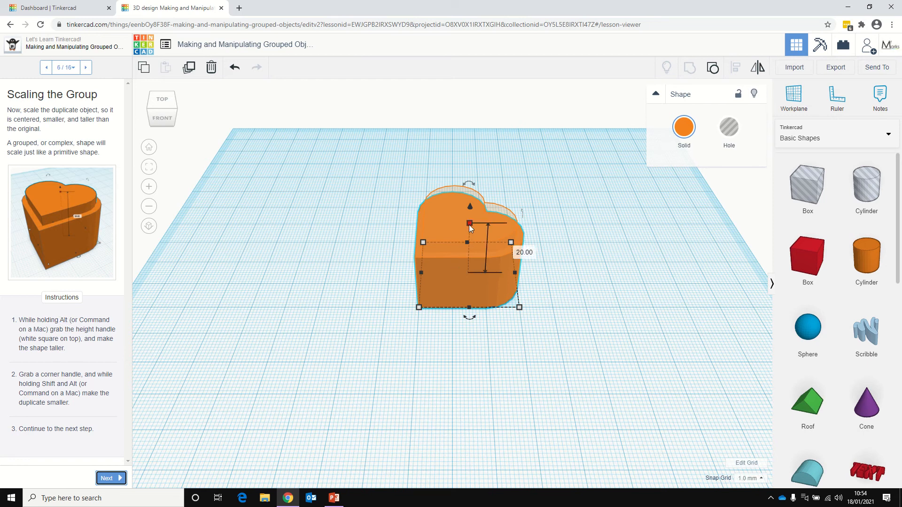
{"action": "left_click_drag", "start_coordinate": [469, 224], "coordinate": [467, 214], "text": "alt"}
{"action": "right_click_drag", "start_coordinate": [471, 250], "coordinate": [427, 216]}
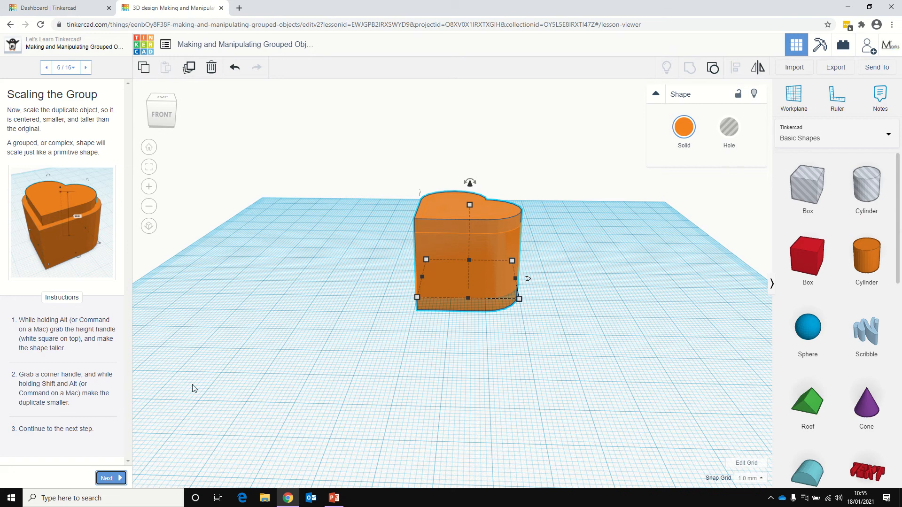
Scale the duplicate heart uniformly about its centre to a 26 × 26 mm footprint and continue to the next lesson page.
{"action": "right_click_drag", "start_coordinate": [328, 312], "coordinate": [411, 312]}
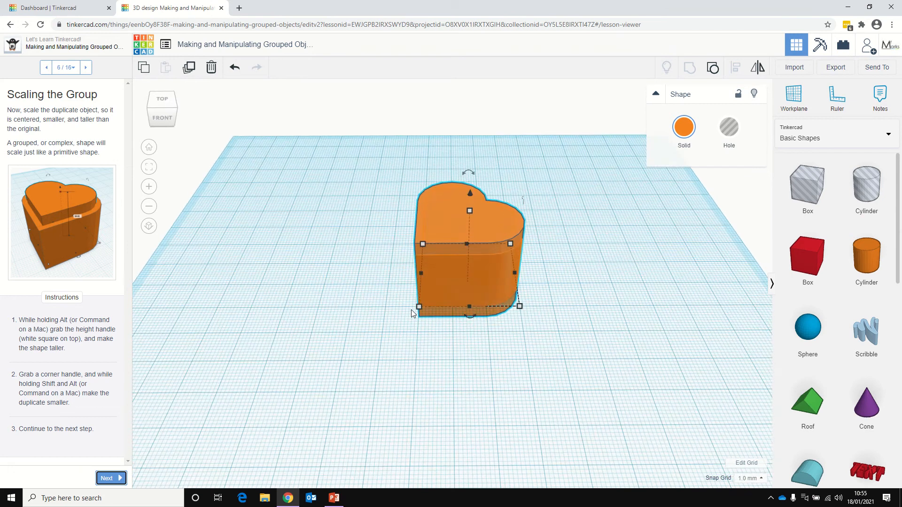
{"action": "left_click_drag", "start_coordinate": [420, 308], "coordinate": [428, 308], "text": "alt+shift"}
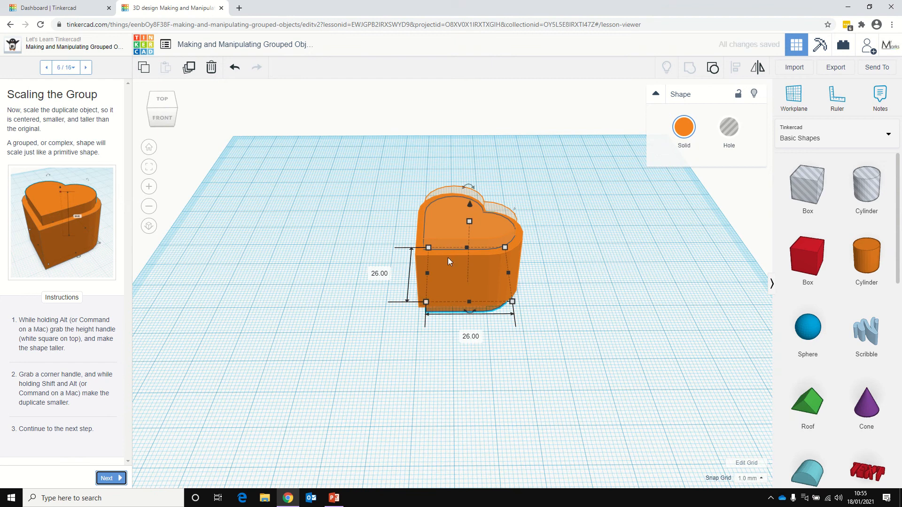
{"action": "right_click_drag", "start_coordinate": [447, 257], "coordinate": [445, 294]}
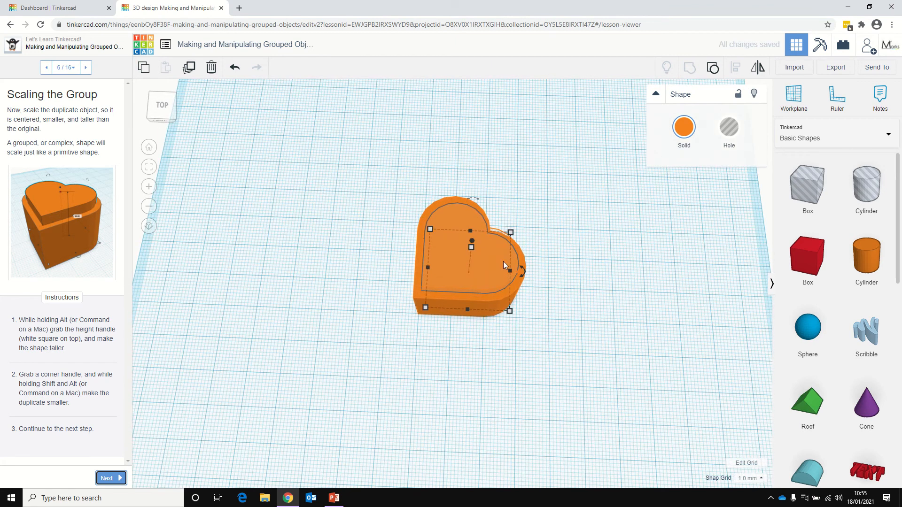
{"action": "left_click", "coordinate": [109, 478]}
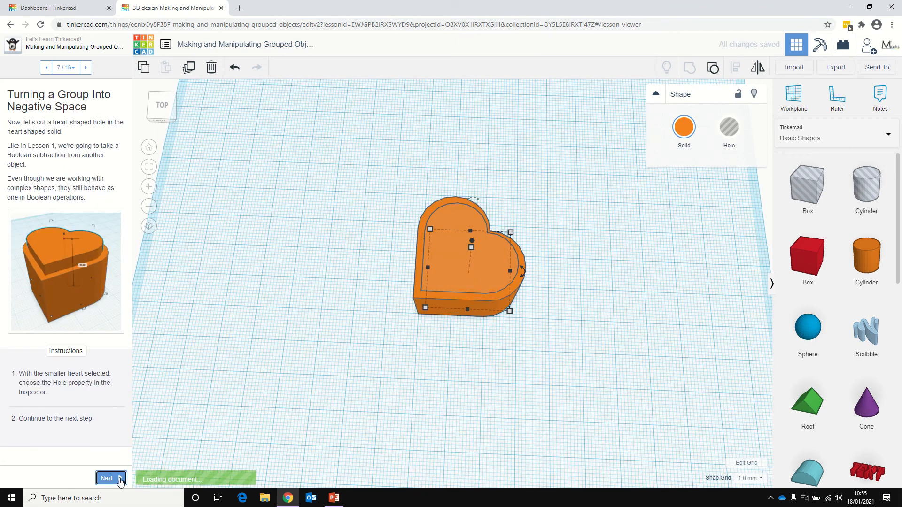
Turn the smaller heart into a hole, advance the lesson, and group it with the larger heart to hollow it out.
{"action": "left_click", "coordinate": [729, 128]}
{"action": "right_click_drag", "start_coordinate": [515, 365], "coordinate": [531, 338]}
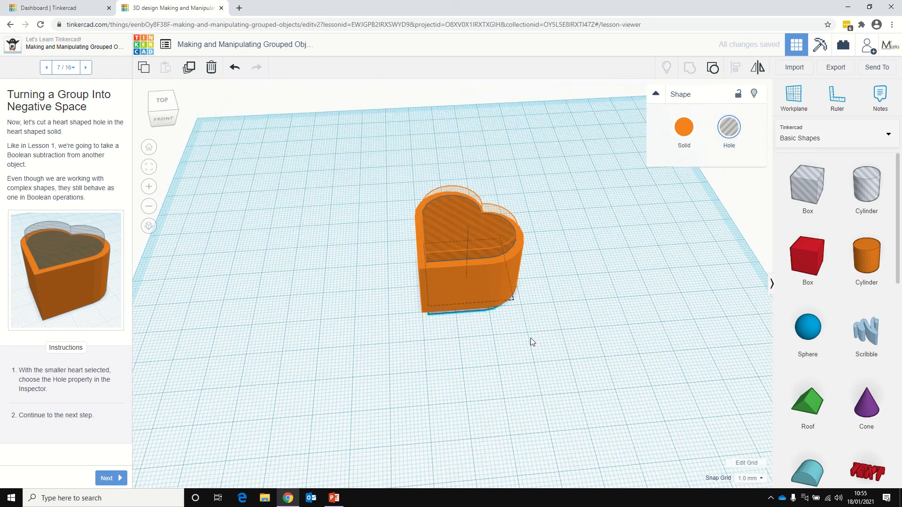
{"action": "left_click", "coordinate": [118, 479]}
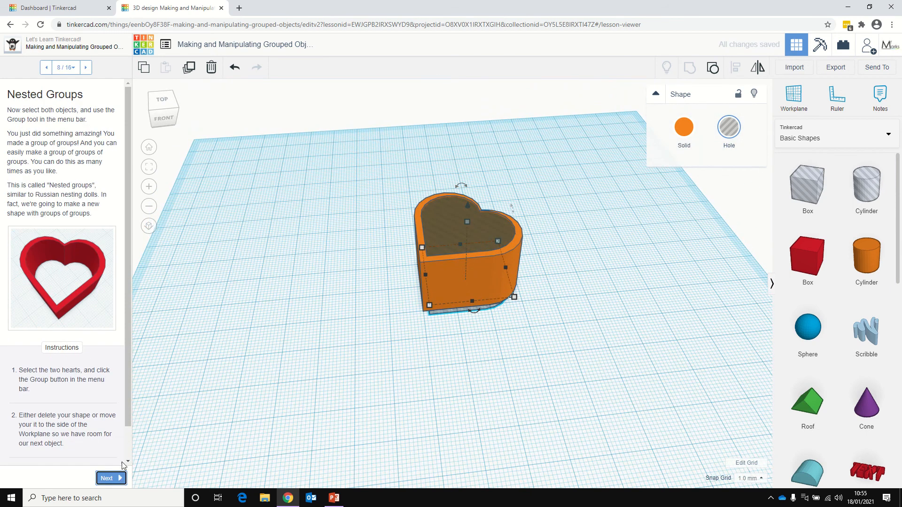
{"action": "left_click", "coordinate": [451, 290], "text": "shift"}
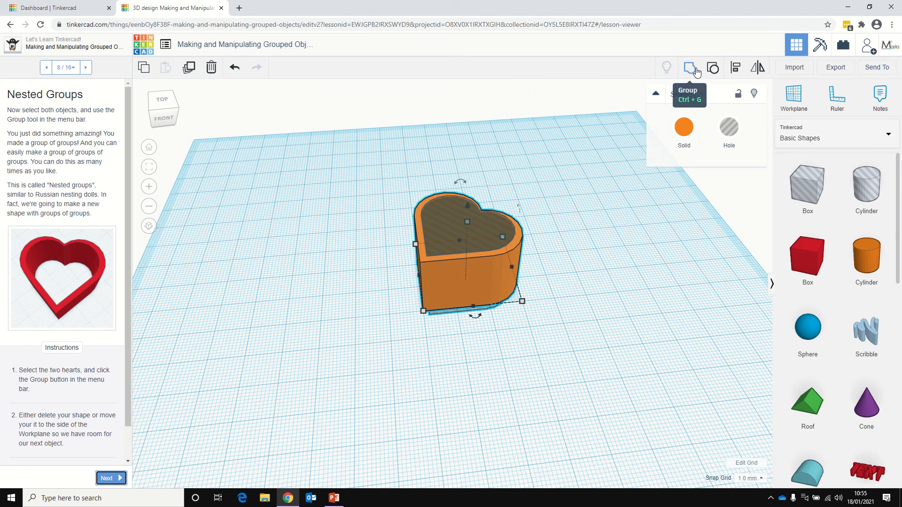
{"action": "left_click", "coordinate": [696, 70]}
{"action": "left_click", "coordinate": [580, 243]}
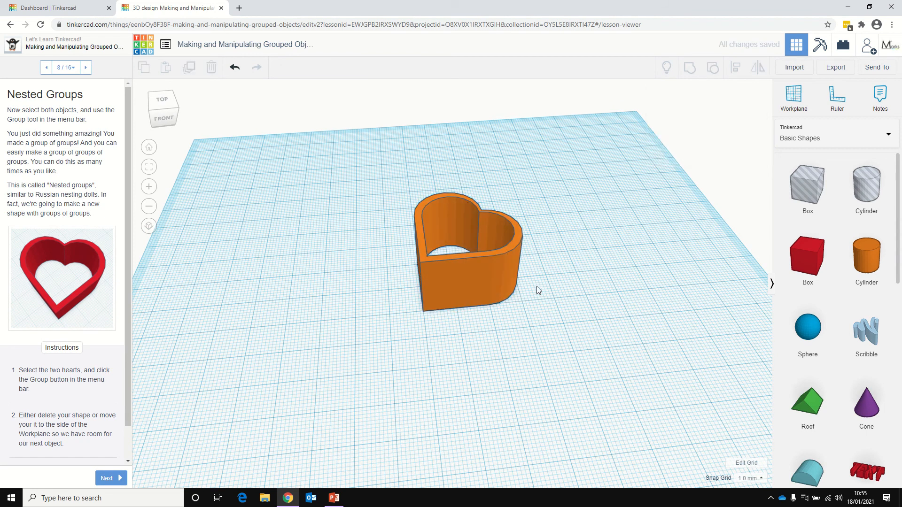
Change the hollow heart's solid colour to bright red.
{"action": "left_click", "coordinate": [490, 286]}
{"action": "left_click", "coordinate": [684, 127]}
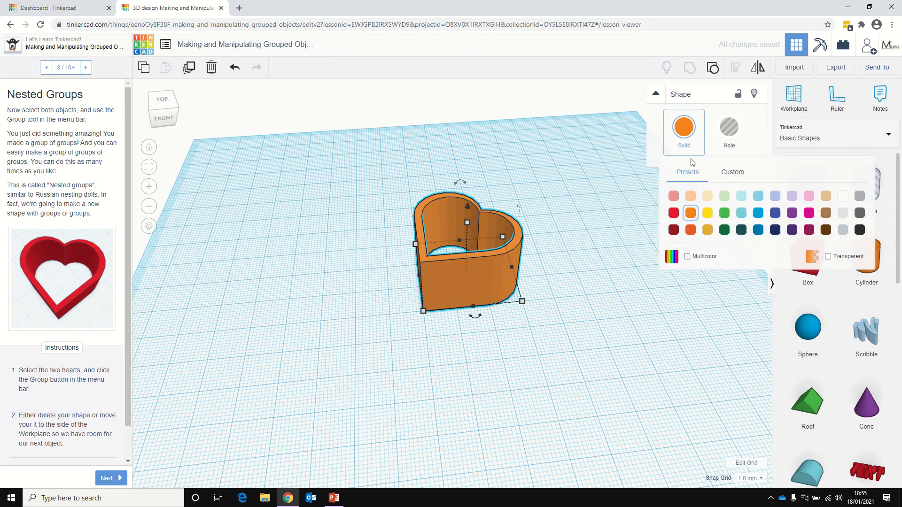
{"action": "left_click", "coordinate": [673, 213]}
{"action": "left_click", "coordinate": [450, 339]}
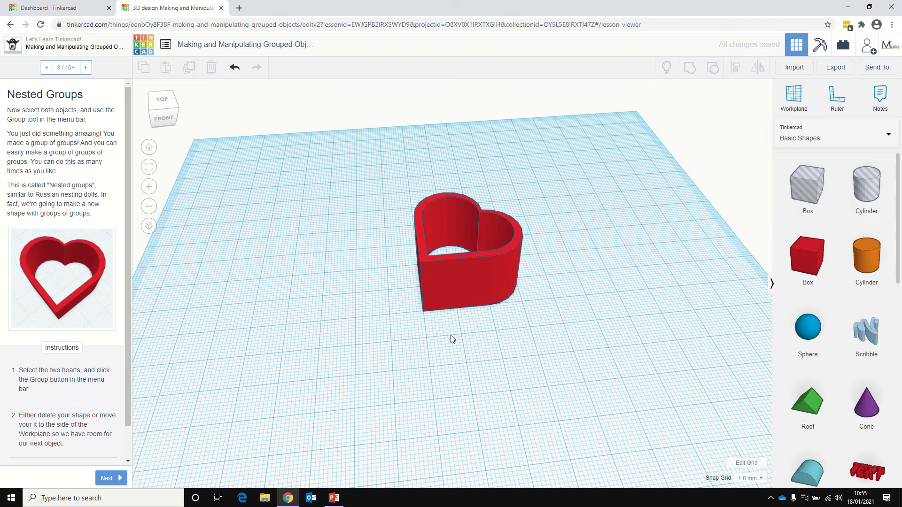
Move the hollow heart to the back left of the workplane and continue to the Testing Your Skills lesson page.
{"action": "left_click_drag", "start_coordinate": [485, 287], "coordinate": [209, 223]}
{"action": "right_click_drag", "start_coordinate": [490, 269], "coordinate": [451, 307]}
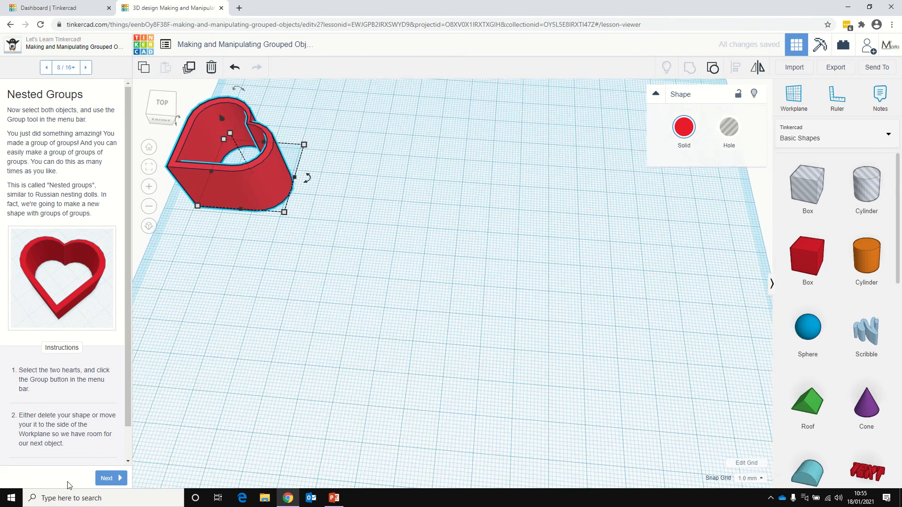
{"action": "left_click", "coordinate": [109, 478]}
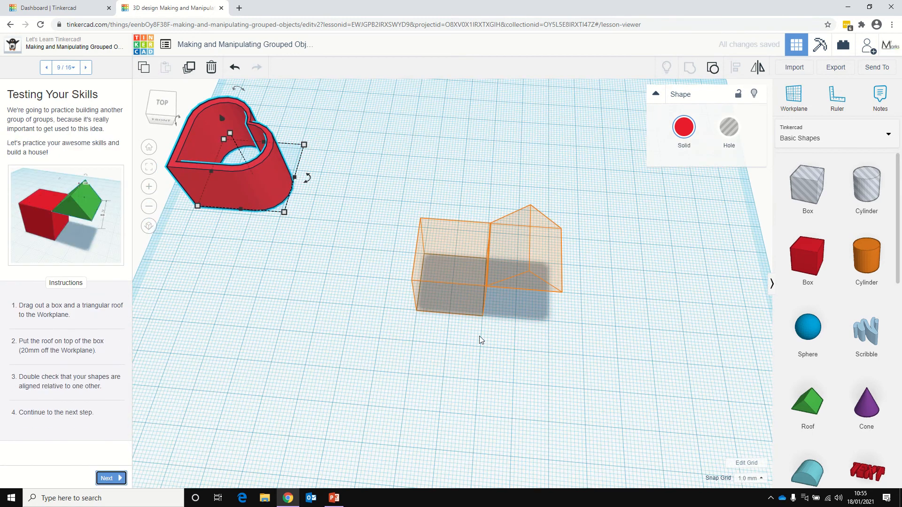
Place a box and a roof within the house hints, with the roof raised 20 mm off the workplane beside the box.
{"action": "left_click_drag", "start_coordinate": [790, 264], "coordinate": [452, 283]}
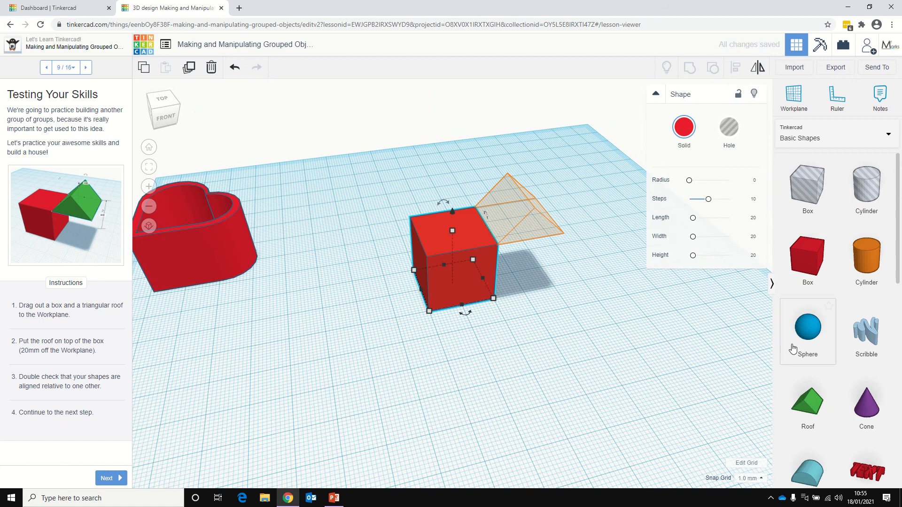
{"action": "left_click_drag", "start_coordinate": [807, 403], "coordinate": [564, 177]}
{"action": "left_click_drag", "start_coordinate": [571, 232], "coordinate": [529, 232]}
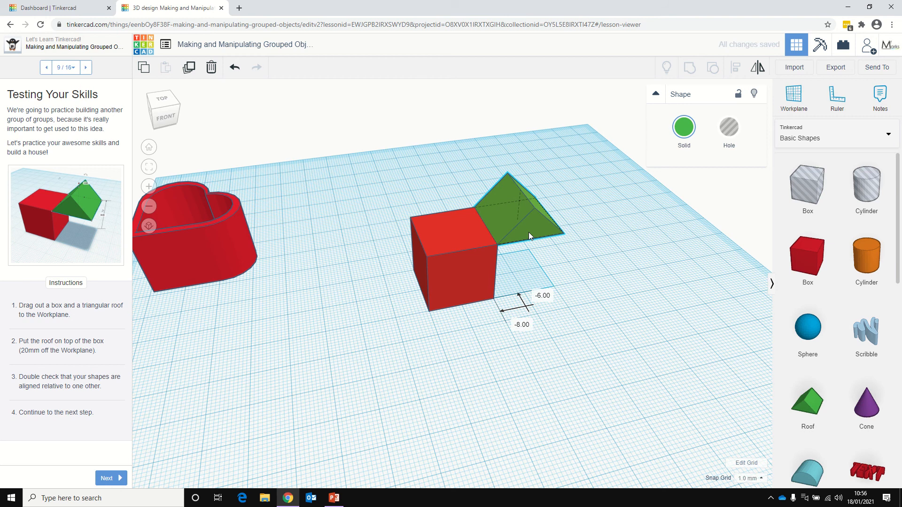
Shift the raised roof sideways so it sits squarely on top of the box, and continue to the Choose a Color lesson page.
{"action": "left_click_drag", "start_coordinate": [528, 232], "coordinate": [461, 244]}
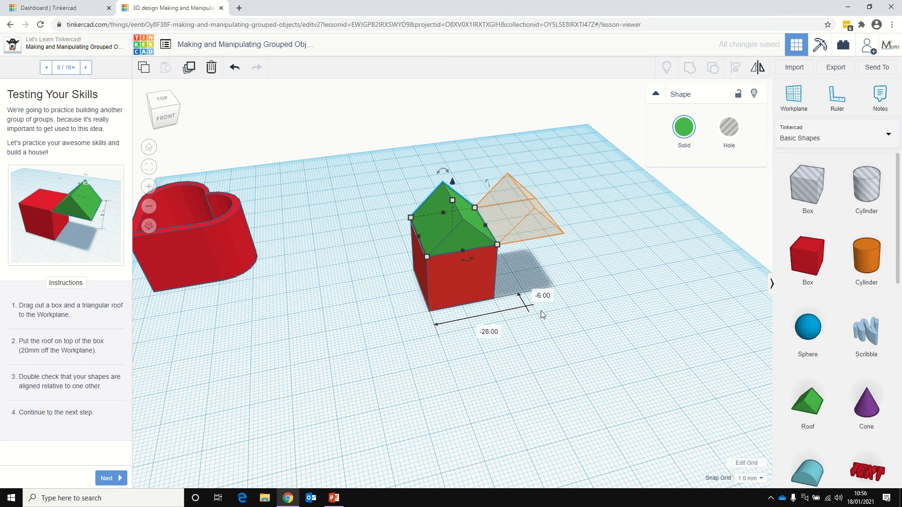
{"action": "left_click", "coordinate": [576, 275]}
{"action": "right_click_drag", "start_coordinate": [577, 274], "coordinate": [484, 256]}
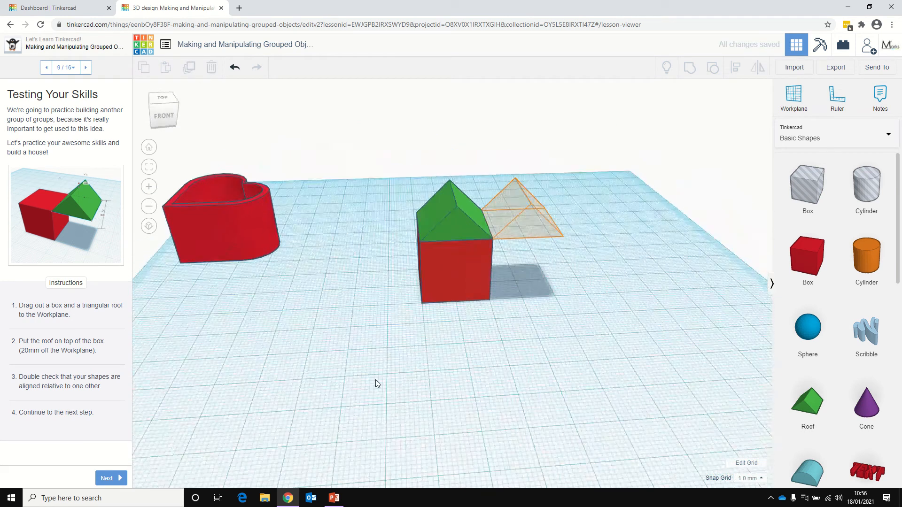
{"action": "left_click", "coordinate": [111, 479]}
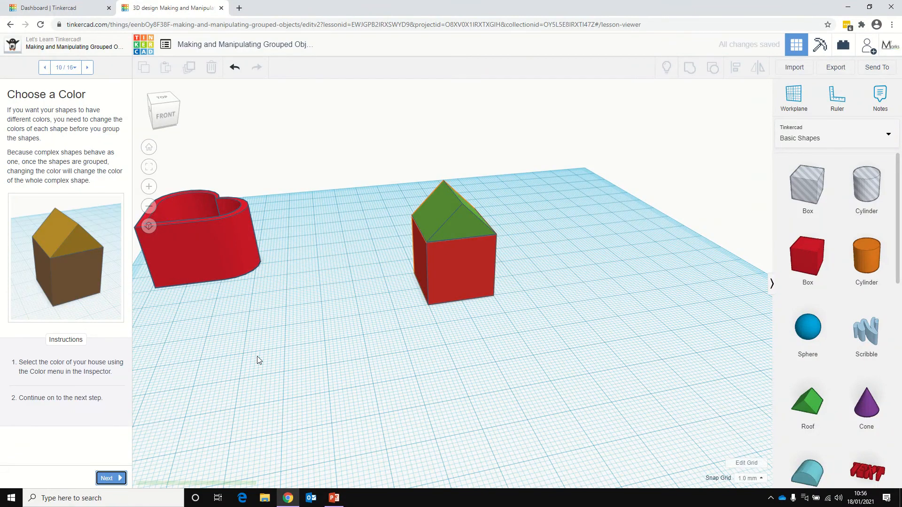
Change the house roof's solid colour to dark red.
{"action": "left_click", "coordinate": [450, 227]}
{"action": "left_click", "coordinate": [684, 127]}
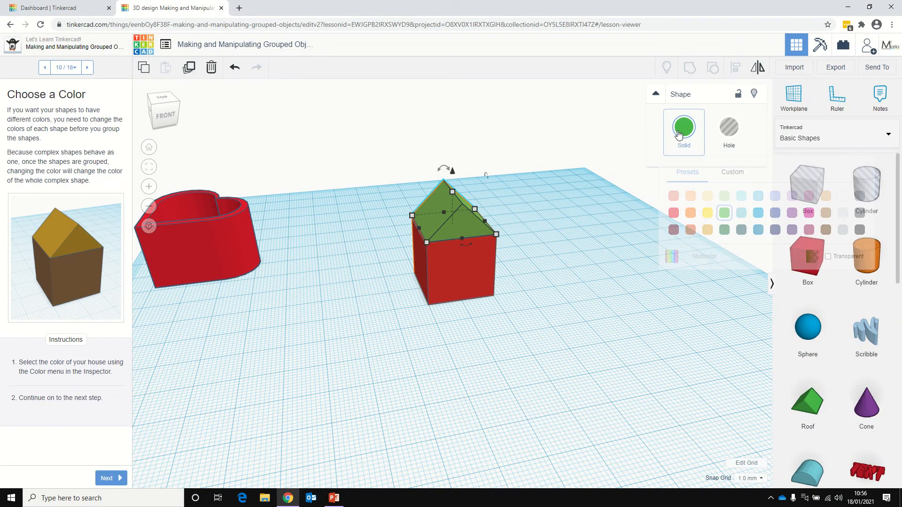
{"action": "left_click", "coordinate": [675, 229]}
Change the house's box to light blue and continue to the Group Inheritance lesson page.
{"action": "left_click", "coordinate": [484, 263]}
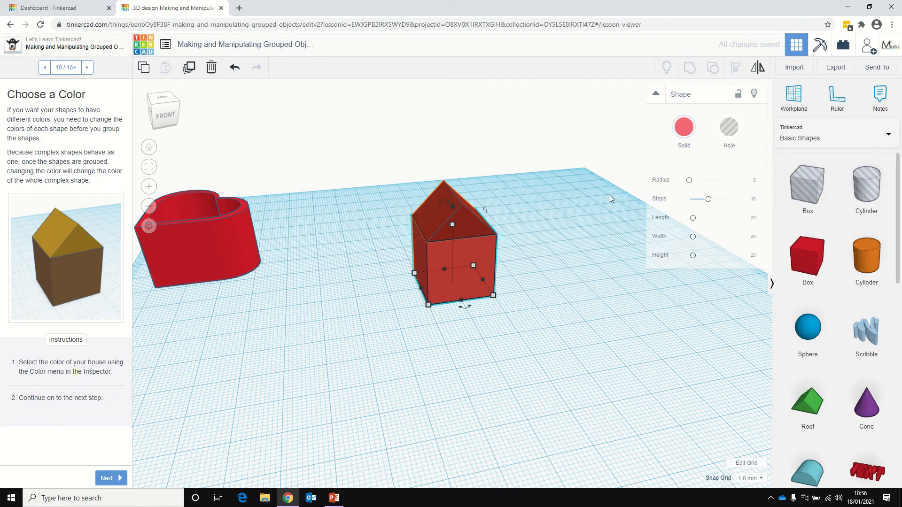
{"action": "left_click", "coordinate": [684, 127]}
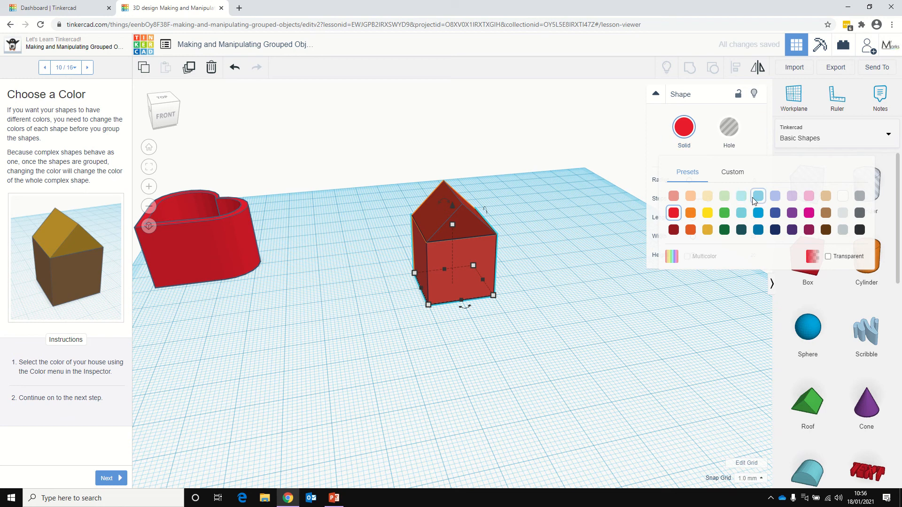
{"action": "left_click", "coordinate": [742, 195]}
{"action": "left_click", "coordinate": [553, 272]}
{"action": "left_click", "coordinate": [106, 479]}
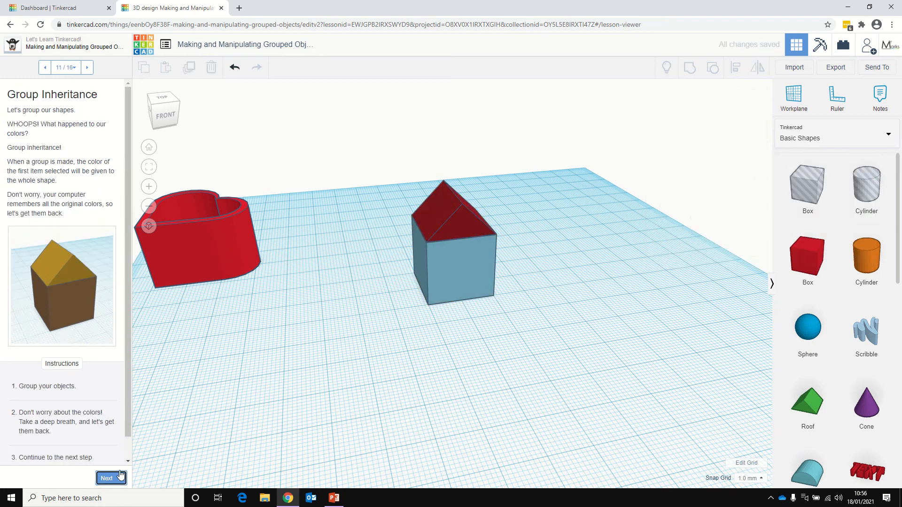
Group the light blue box with the dark red roof and continue to the Multicolor lesson page.
{"action": "left_click", "coordinate": [472, 266]}
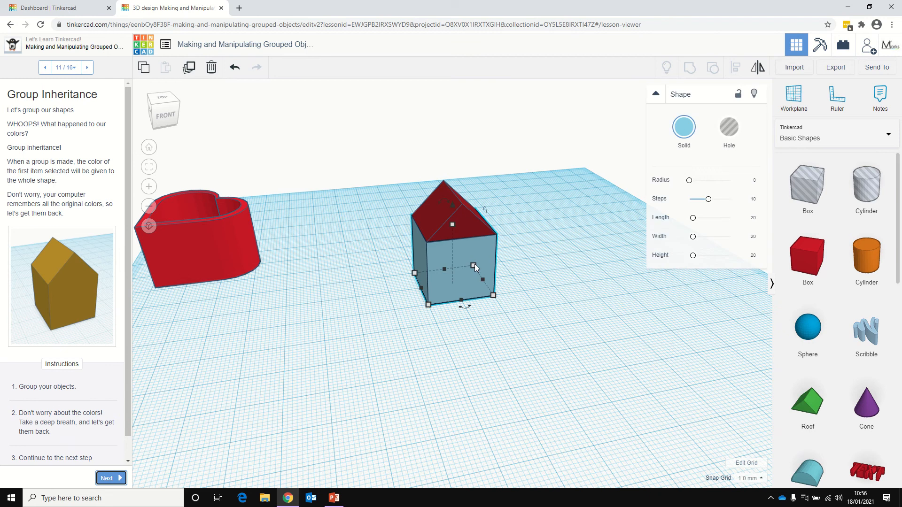
{"action": "left_click", "coordinate": [472, 221], "text": "shift"}
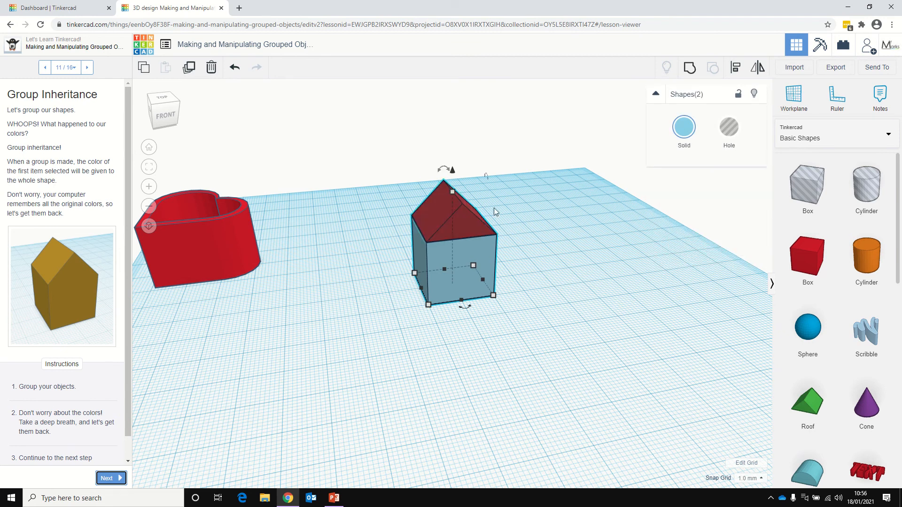
{"action": "left_click", "coordinate": [690, 67]}
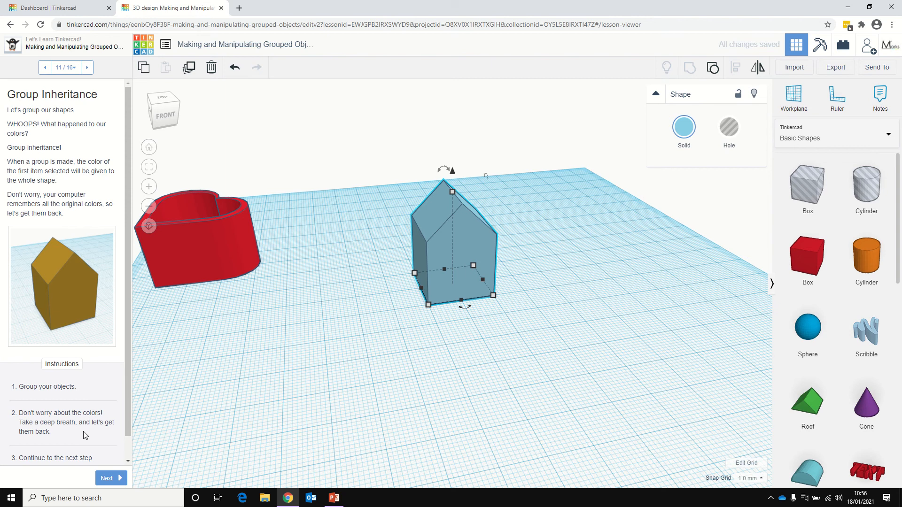
{"action": "left_click", "coordinate": [108, 478]}
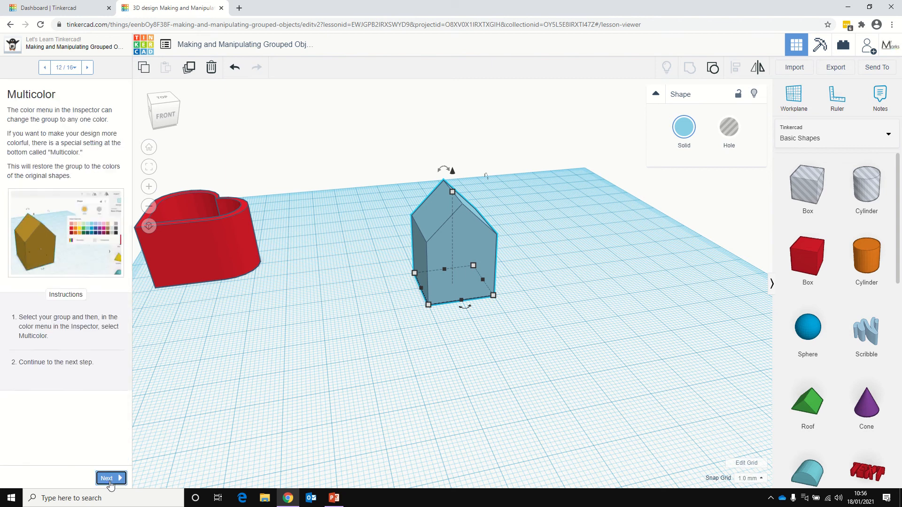
Turn on the Multicolor option for the grouped house and continue to the Scaling the Group lesson page.
{"action": "left_click", "coordinate": [684, 128]}
{"action": "left_click", "coordinate": [687, 256]}
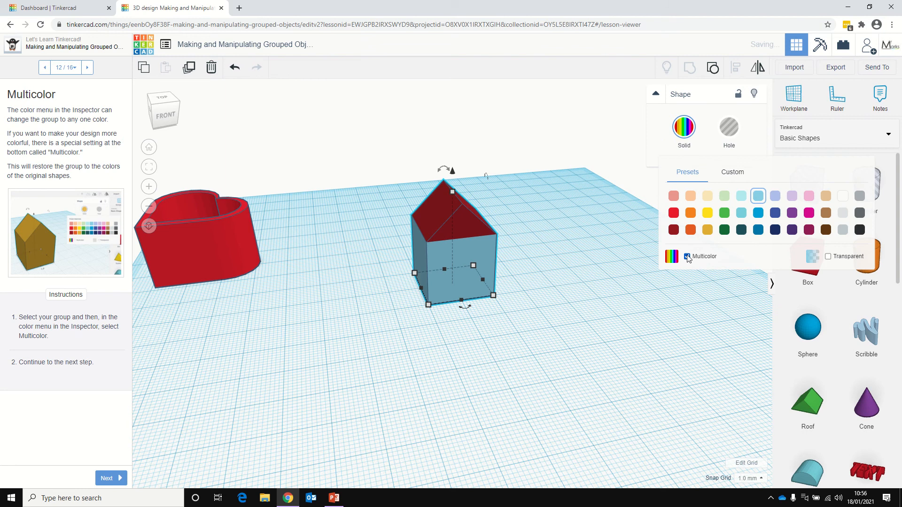
{"action": "left_click", "coordinate": [545, 299]}
{"action": "right_click_drag", "start_coordinate": [500, 272], "coordinate": [209, 405]}
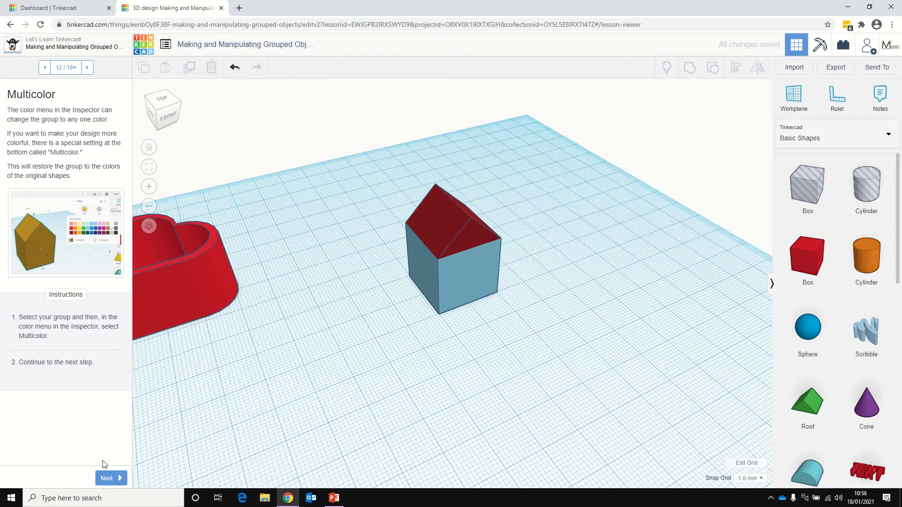
{"action": "left_click", "coordinate": [106, 478]}
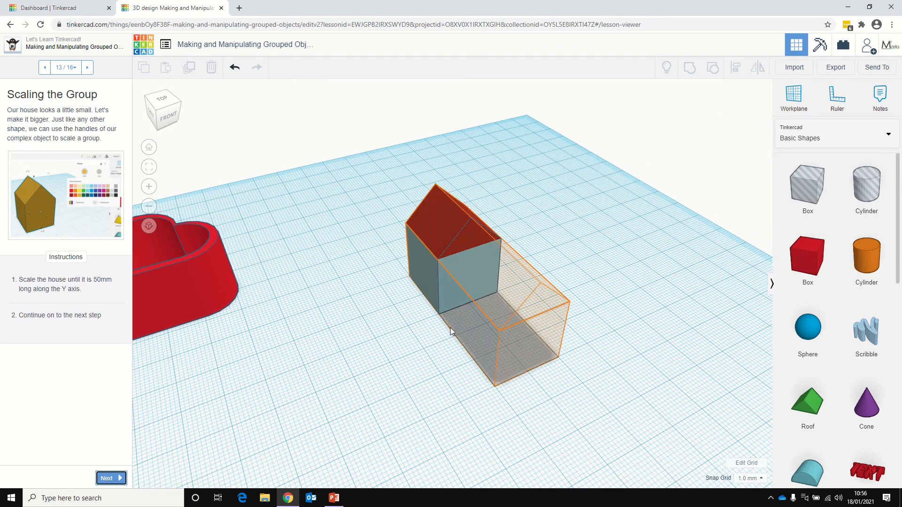
Stretch the grouped house to 50 mm long along the Y axis and continue to the Rotating Groups lesson page.
{"action": "left_click", "coordinate": [447, 287]}
{"action": "left_click_drag", "start_coordinate": [438, 313], "coordinate": [498, 392]}
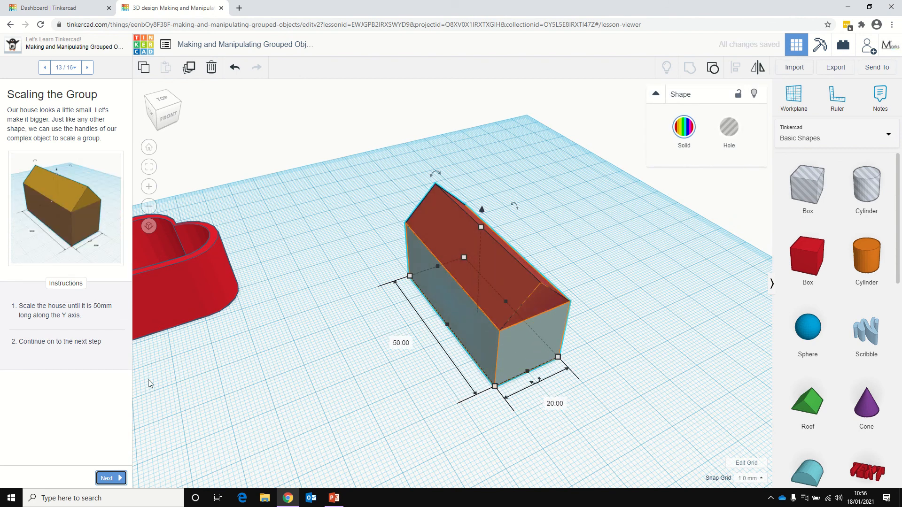
{"action": "left_click", "coordinate": [109, 477]}
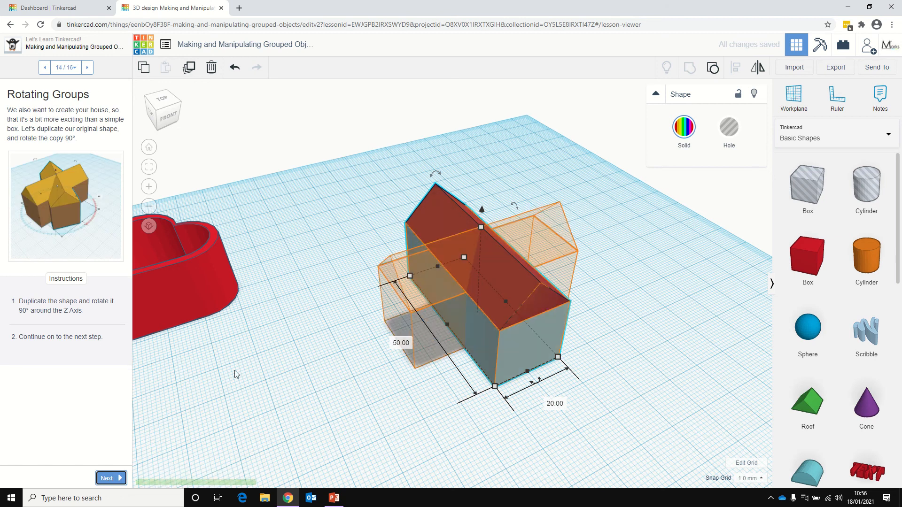
Duplicate the house, rotate the copy 90° around the Z axis, and continue to the Scaling the Duplicate Object page.
{"action": "left_click", "coordinate": [189, 67]}
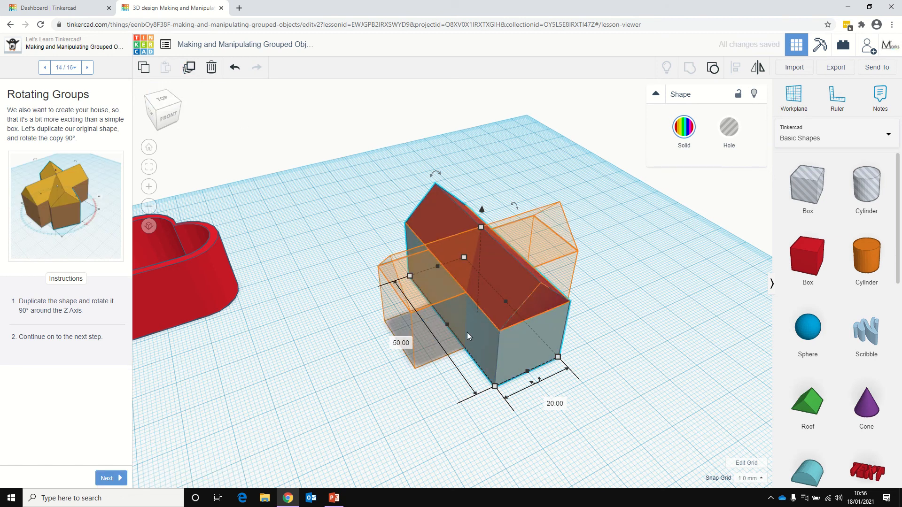
{"action": "left_click_drag", "start_coordinate": [536, 380], "coordinate": [552, 292]}
{"action": "right_click_drag", "start_coordinate": [453, 431], "coordinate": [141, 439]}
{"action": "left_click", "coordinate": [113, 478]}
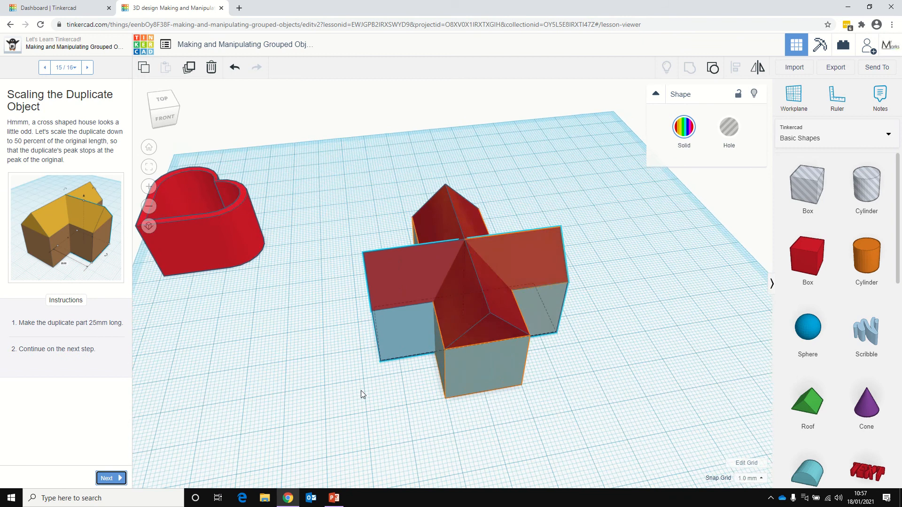
Shorten the rotated duplicate to 25 mm long and continue to the Adding Doors and Windows lesson page.
{"action": "left_click", "coordinate": [405, 289]}
{"action": "left_click_drag", "start_coordinate": [386, 354], "coordinate": [398, 352]}
{"action": "left_click", "coordinate": [494, 367]}
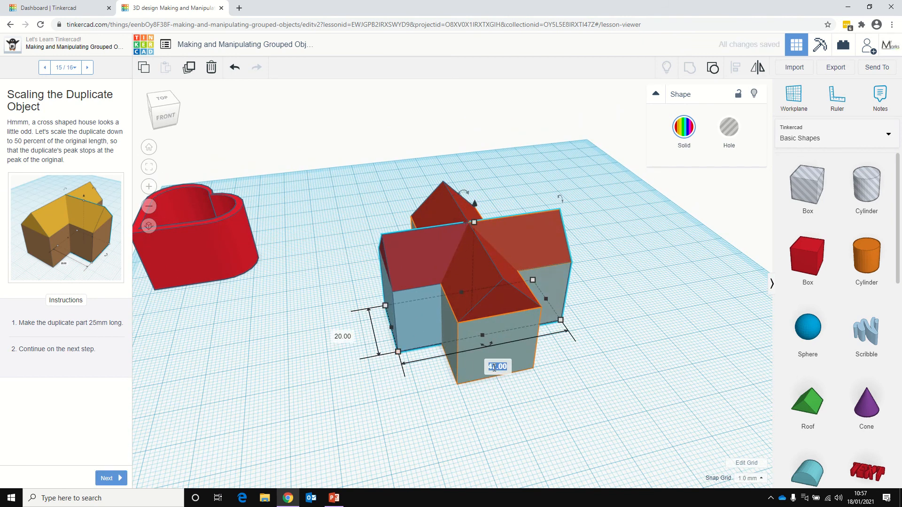
{"action": "type", "text": "25"}
{"action": "key", "text": "Return"}
{"action": "left_click", "coordinate": [633, 362]}
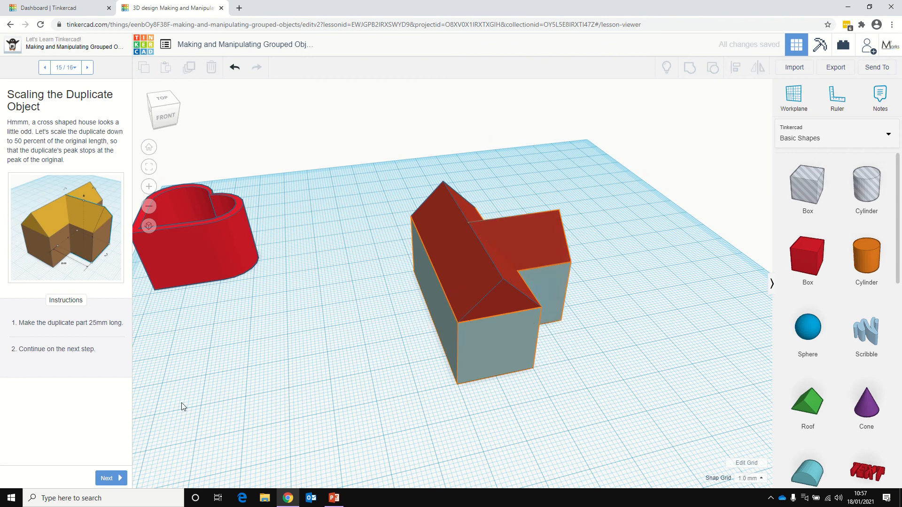
{"action": "left_click", "coordinate": [114, 478]}
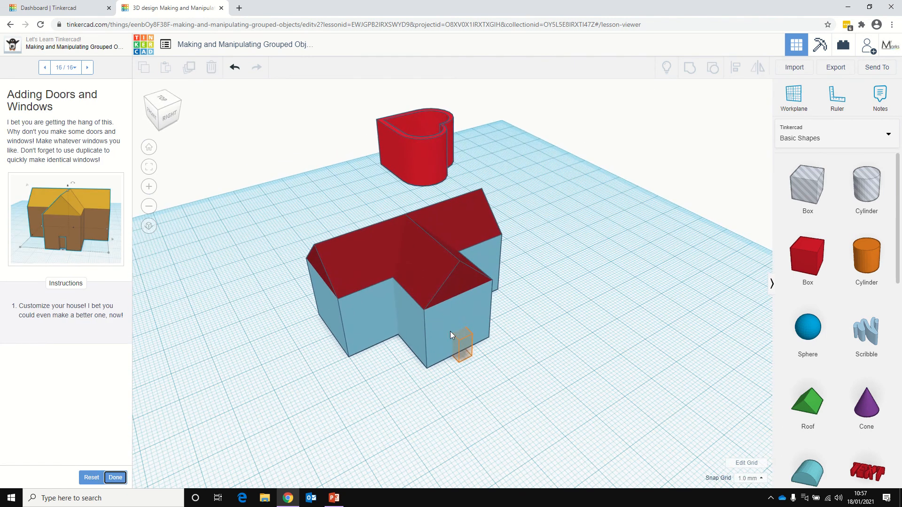
Group the long house section and its shortened duplicate into one house.
{"action": "left_click", "coordinate": [430, 286]}
{"action": "left_click", "coordinate": [383, 265], "text": "shift"}
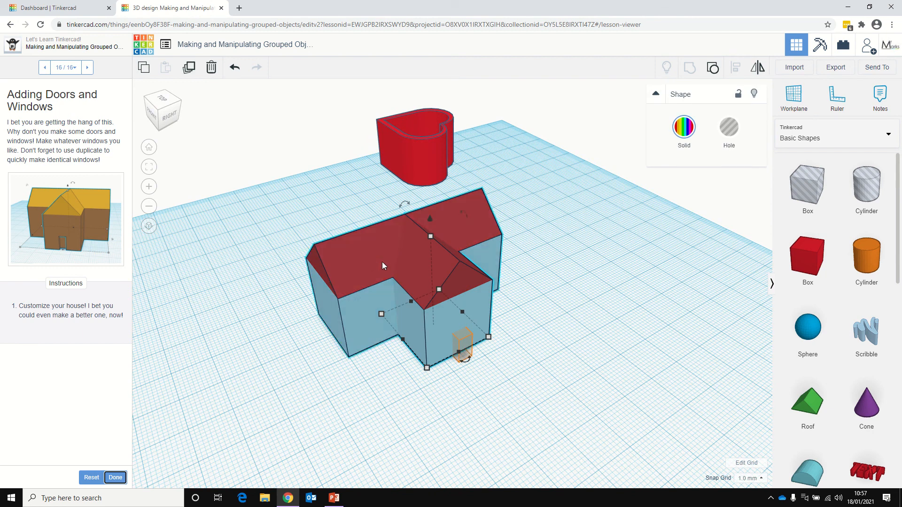
{"action": "left_click", "coordinate": [689, 67]}
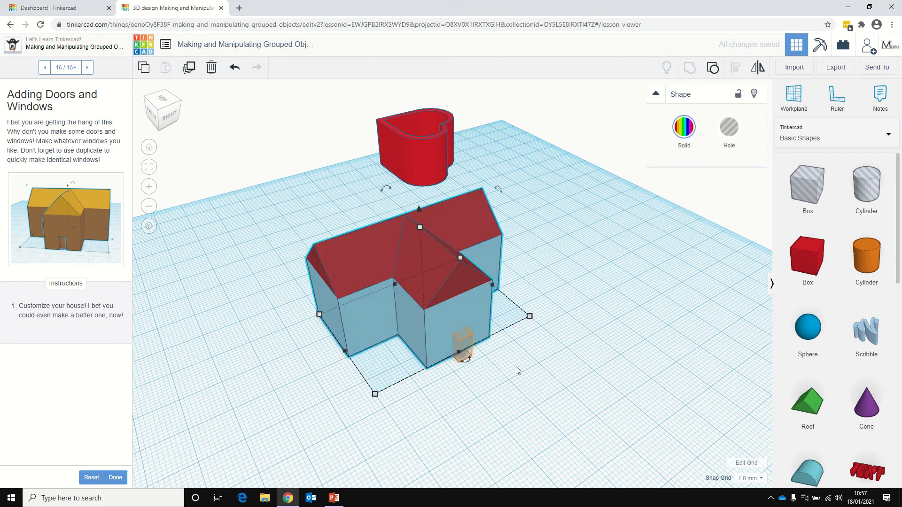
{"action": "left_click", "coordinate": [495, 374]}
Place a box hole at the door hint and shrink it to a 4 by 4 mm base matching the hint's height.
{"action": "scroll", "coordinate": [467, 354], "scroll_direction": "up", "scroll_amount": 4}
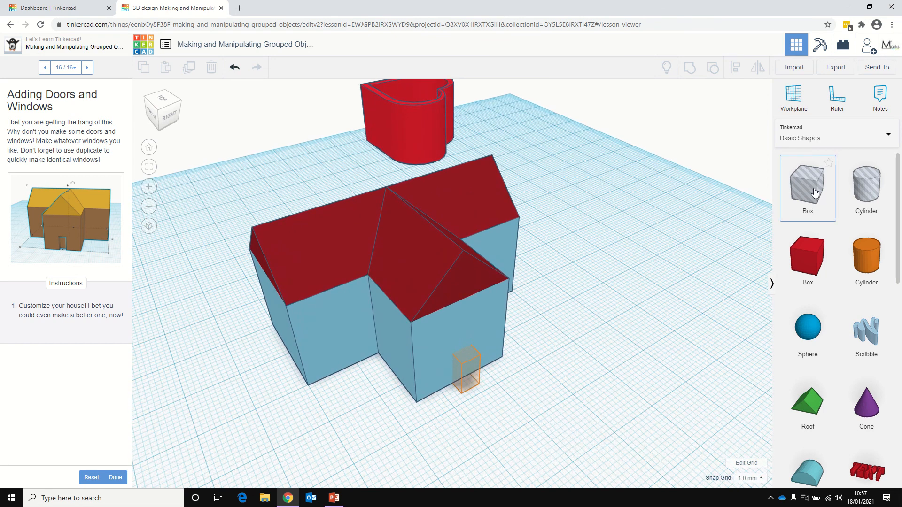
{"action": "left_click_drag", "start_coordinate": [810, 193], "coordinate": [490, 355]}
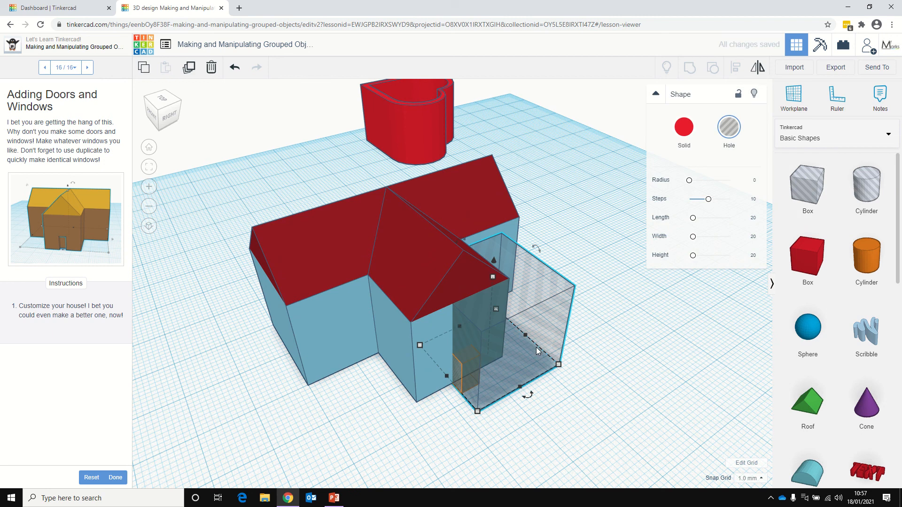
{"action": "left_click_drag", "start_coordinate": [559, 364], "coordinate": [480, 389]}
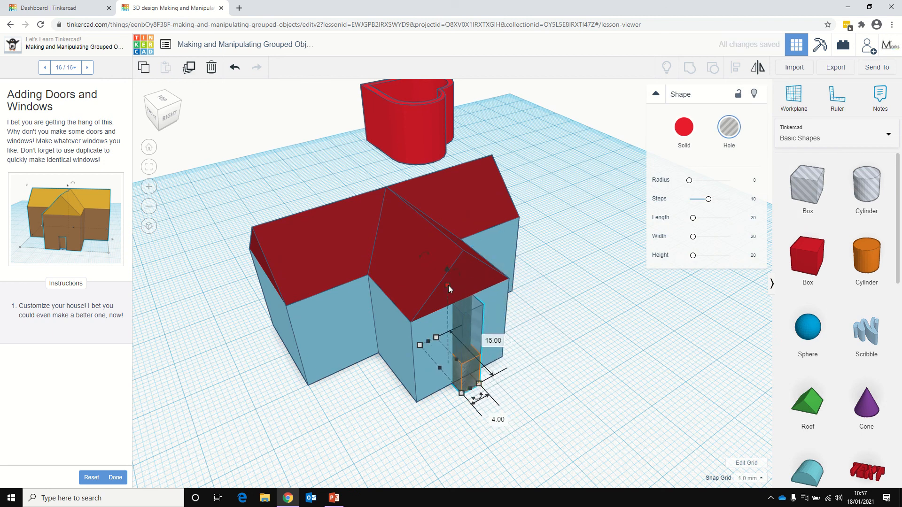
{"action": "left_click_drag", "start_coordinate": [448, 286], "coordinate": [452, 378]}
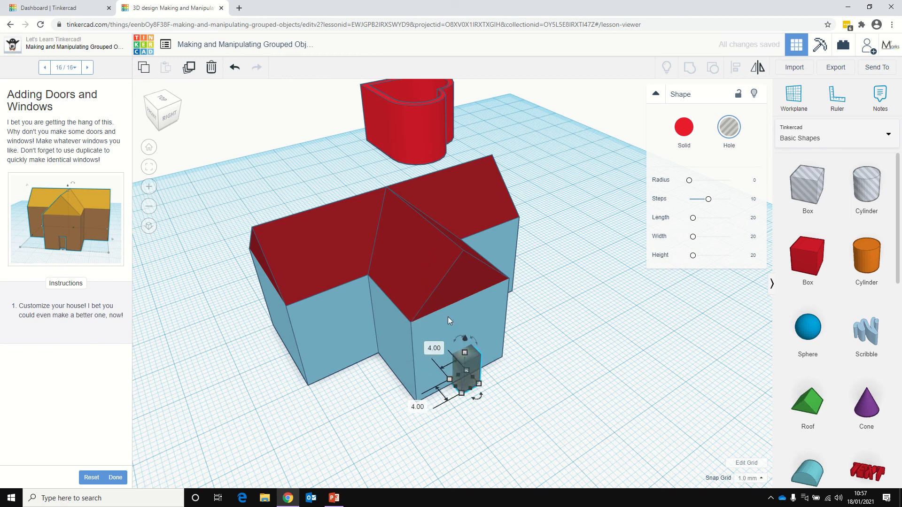
Group the door-sized box hole with the house to cut the doorway.
{"action": "left_click", "coordinate": [447, 294], "text": "shift"}
{"action": "left_click", "coordinate": [690, 68]}
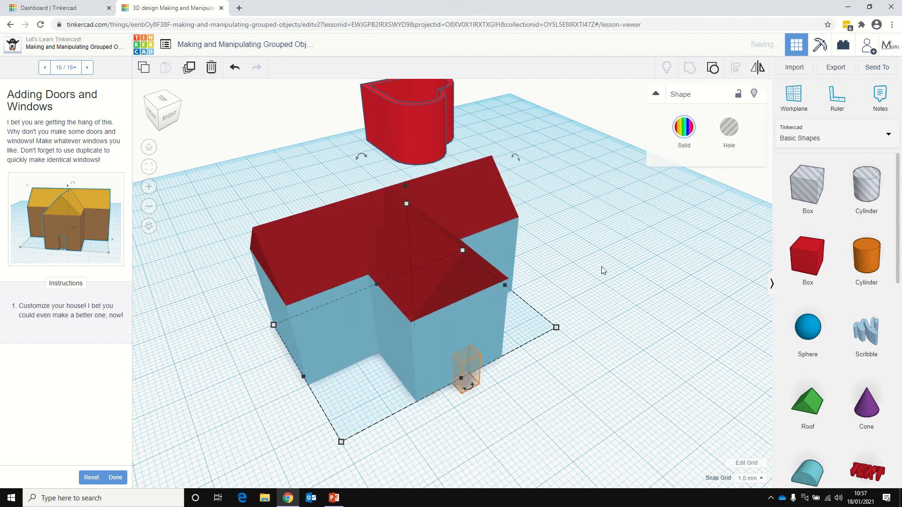
{"action": "left_click", "coordinate": [567, 359]}
Move the house 14 mm sideways along the workplane, away from the door hint.
{"action": "right_click_drag", "start_coordinate": [567, 359], "coordinate": [556, 317]}
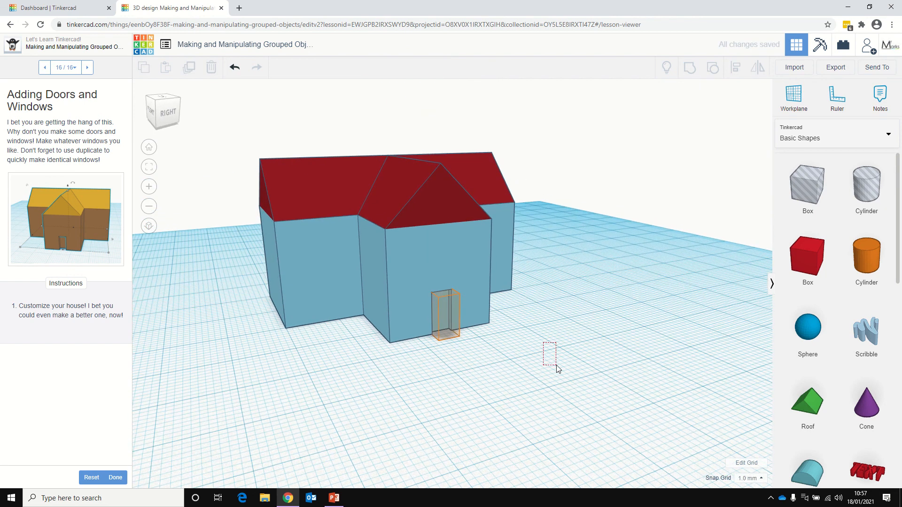
{"action": "left_click_drag", "start_coordinate": [556, 365], "coordinate": [561, 373]}
{"action": "left_click_drag", "start_coordinate": [481, 263], "coordinate": [367, 250]}
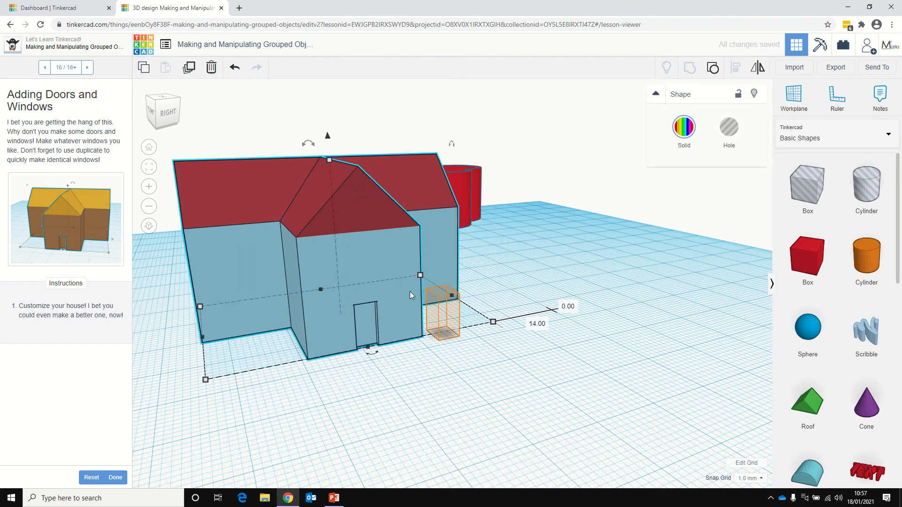